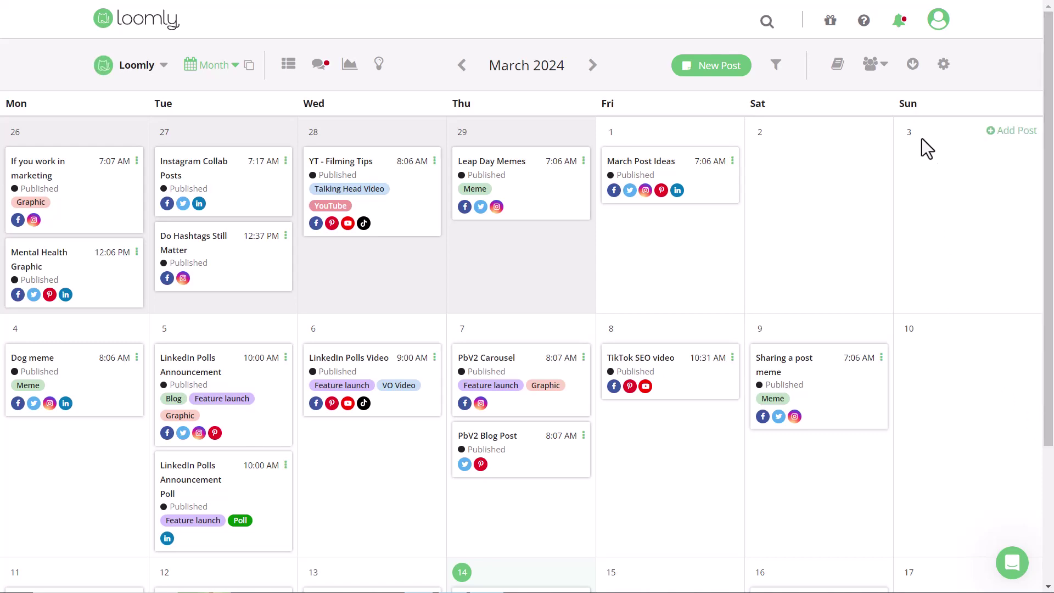
# Filter the March 1–31, 2024 calendar to Published posts only and export it as a PDF
pyautogui.click(914, 64)
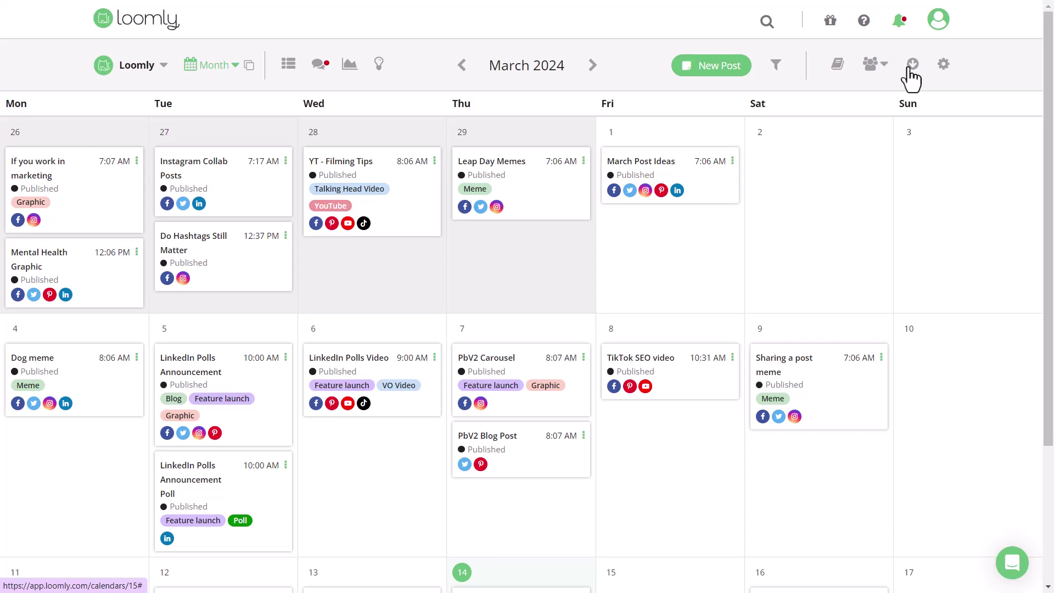
pyautogui.click(777, 70)
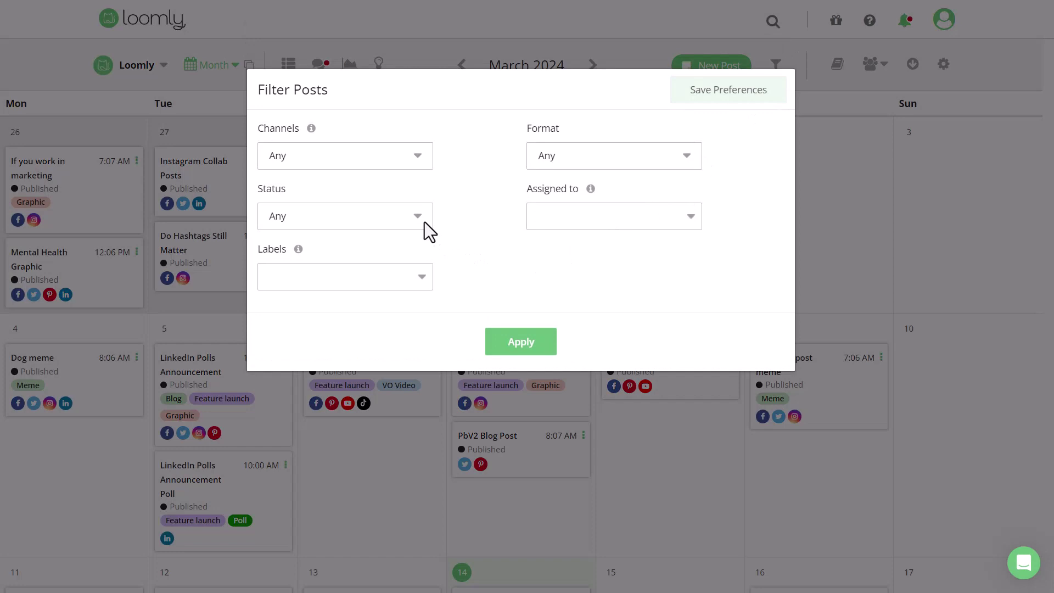
pyautogui.click(417, 216)
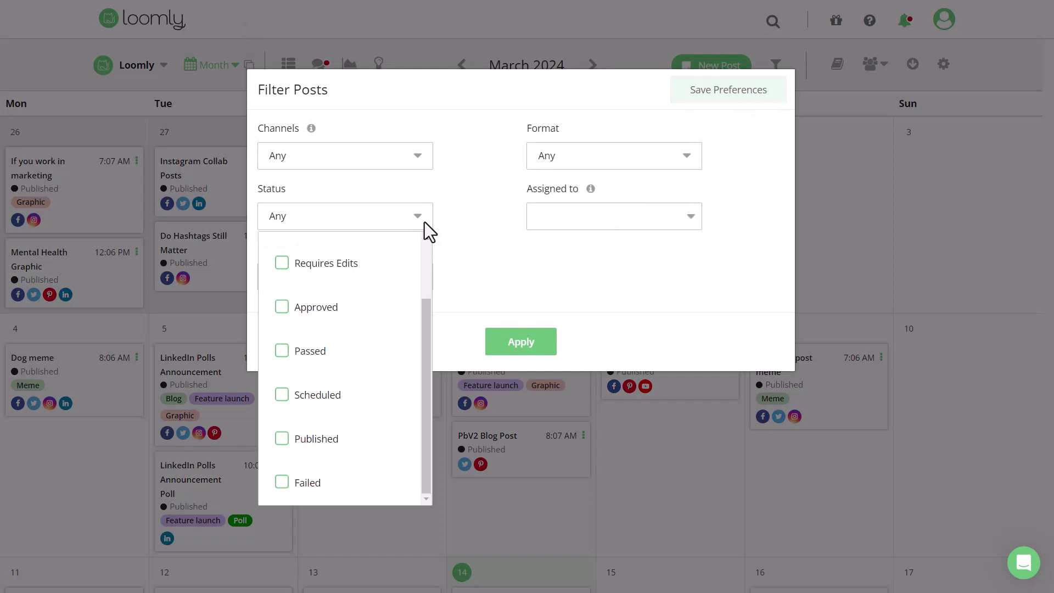
pyautogui.click(282, 439)
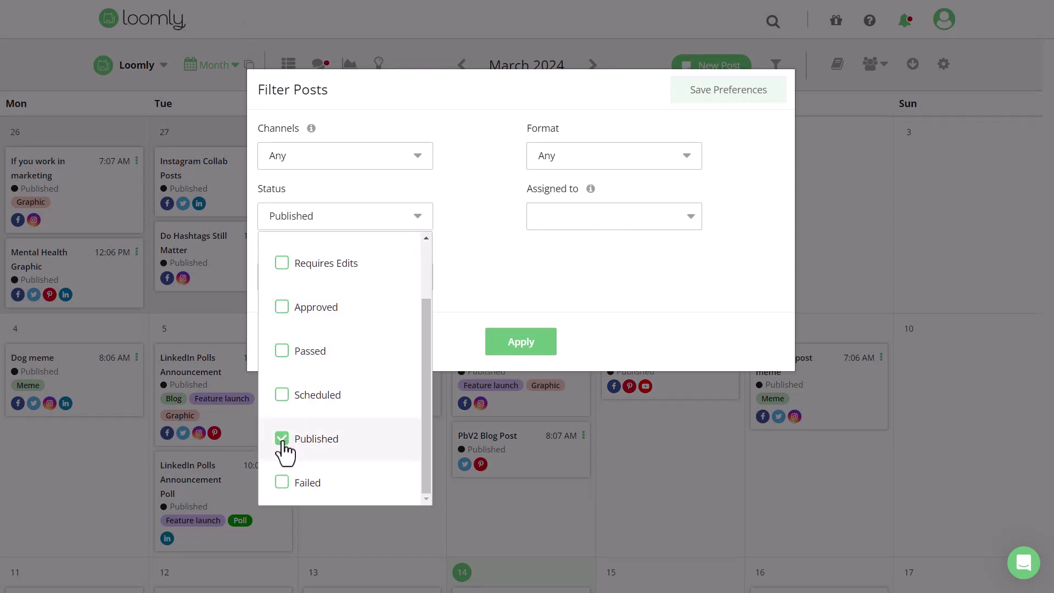
pyautogui.click(862, 223)
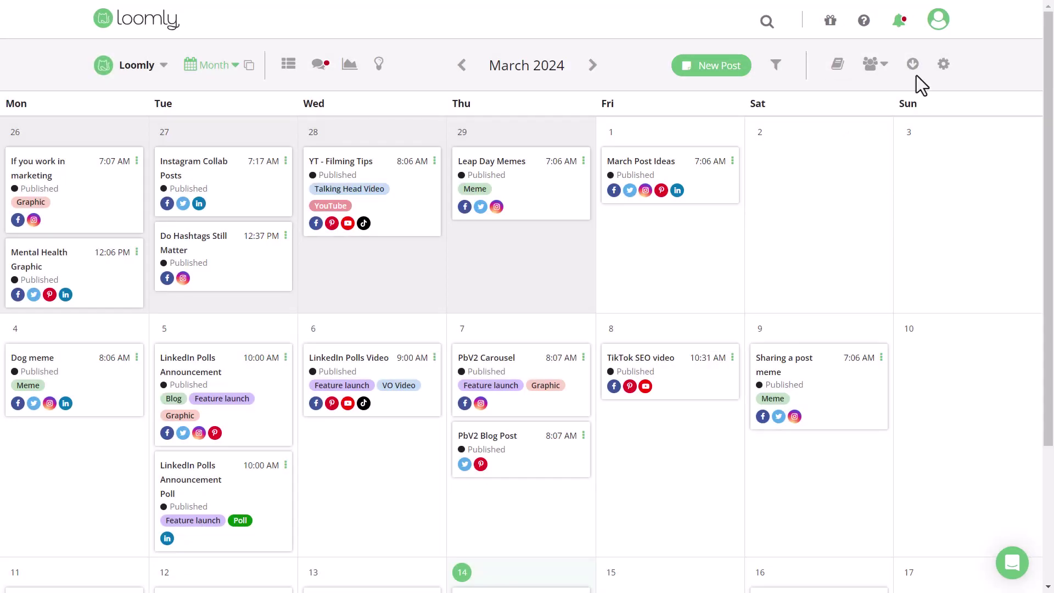
pyautogui.click(913, 65)
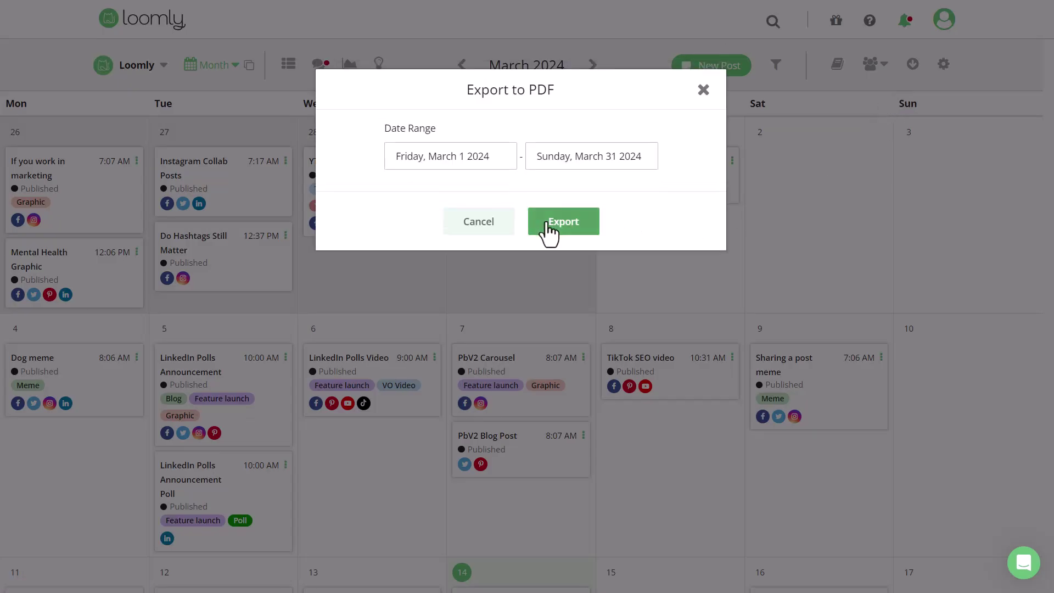
pyautogui.click(547, 225)
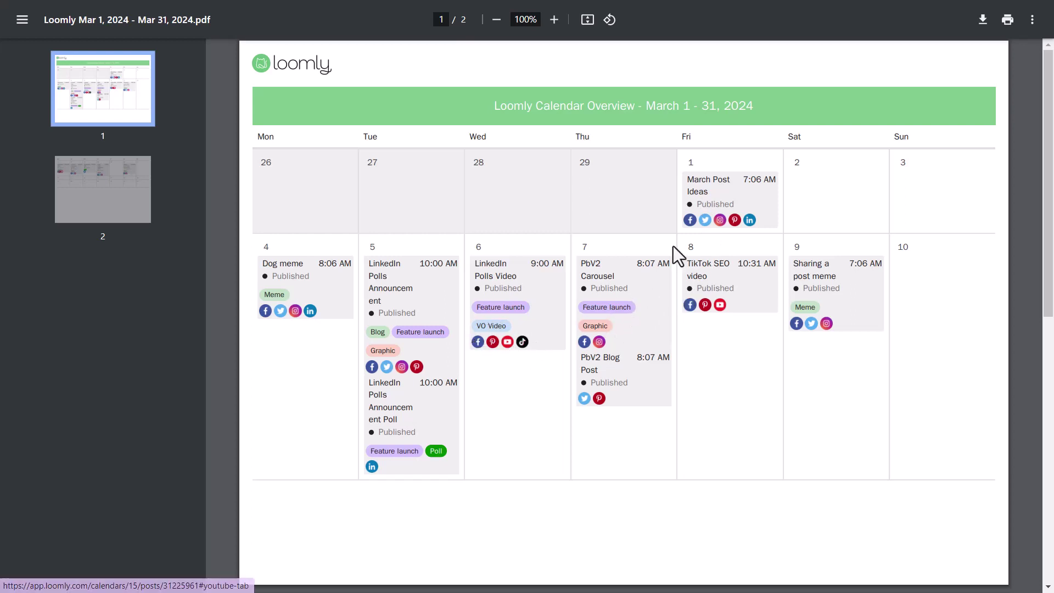
# Show the posts as a list with the +4 March Post Ideas variations expanded, and export it to PDF
pyautogui.click(701, 203)
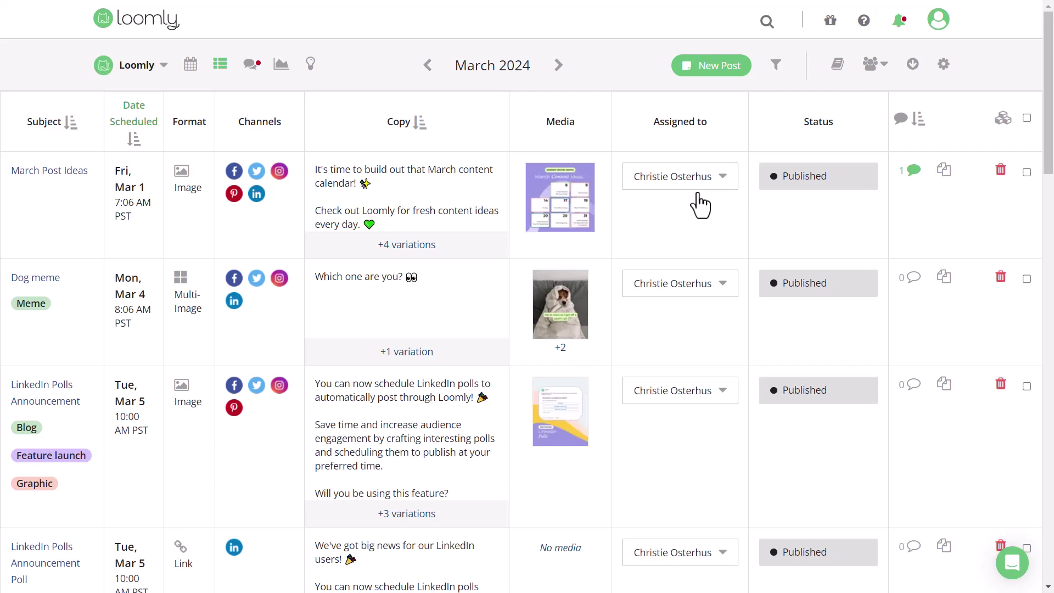
pyautogui.click(411, 245)
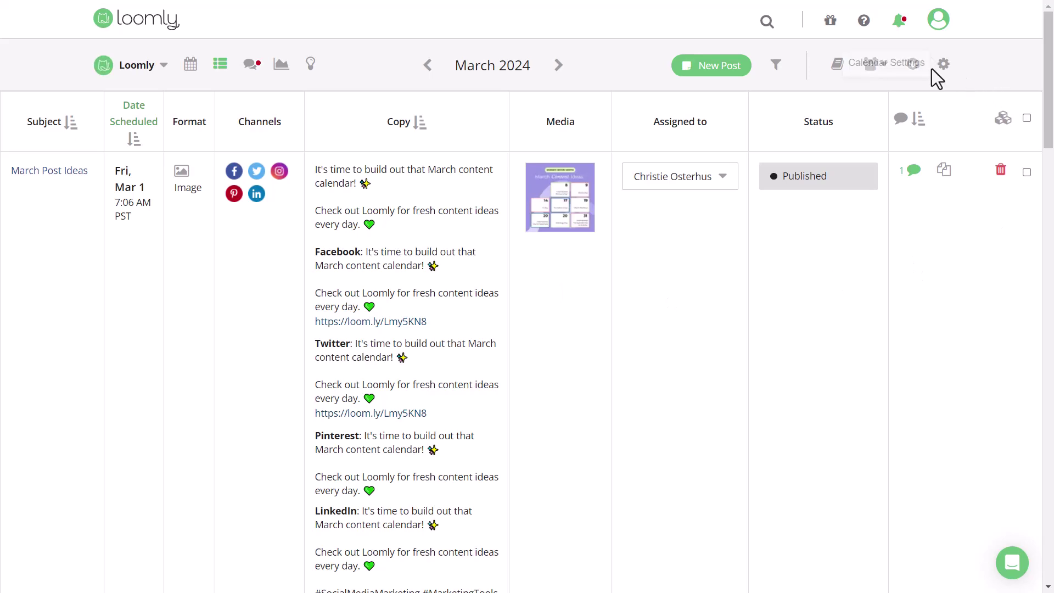
pyautogui.click(913, 65)
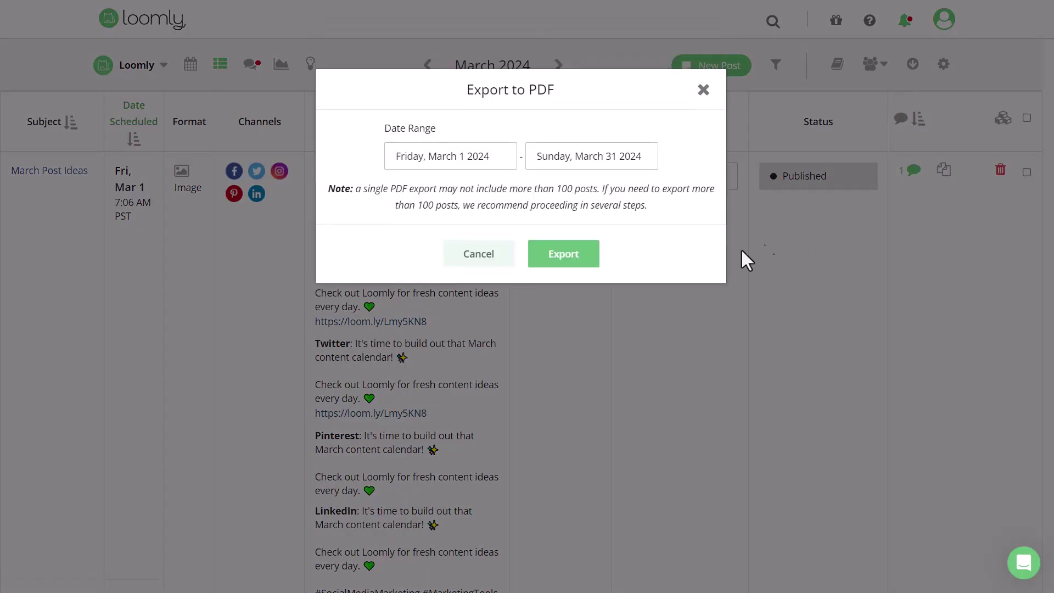
pyautogui.click(564, 261)
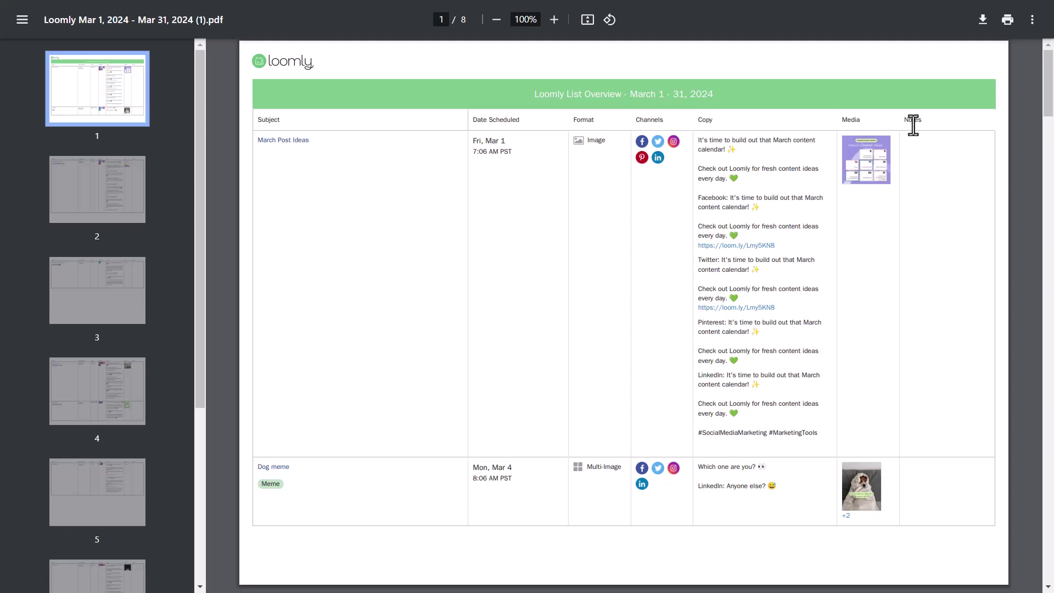
# Go to page 2 of the list PDF and follow the LinkedIn Polls Announcement link into Loomly
pyautogui.scroll(-5, 370, 275)
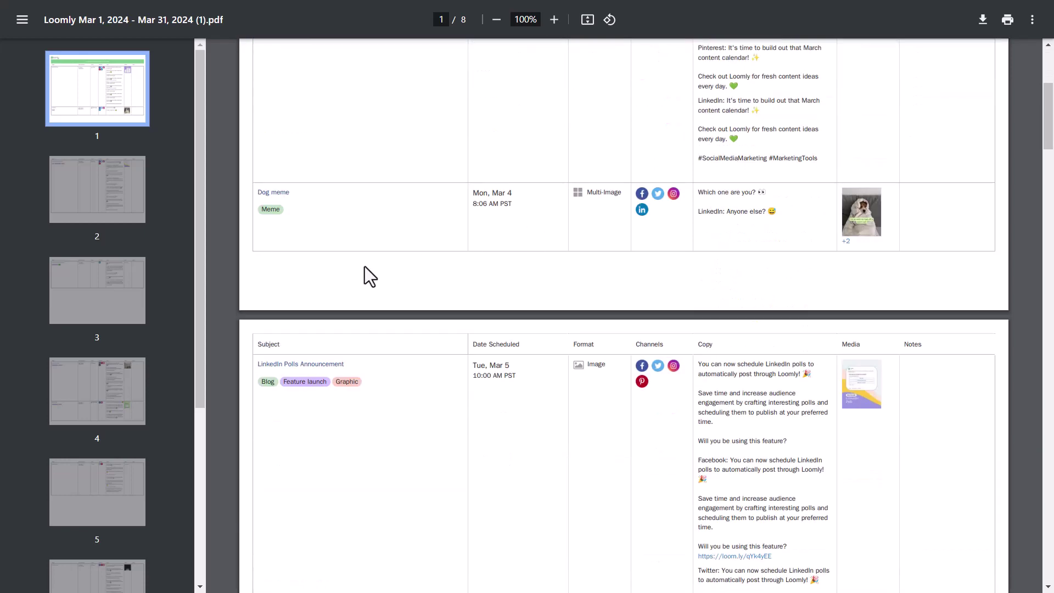
pyautogui.click(285, 365)
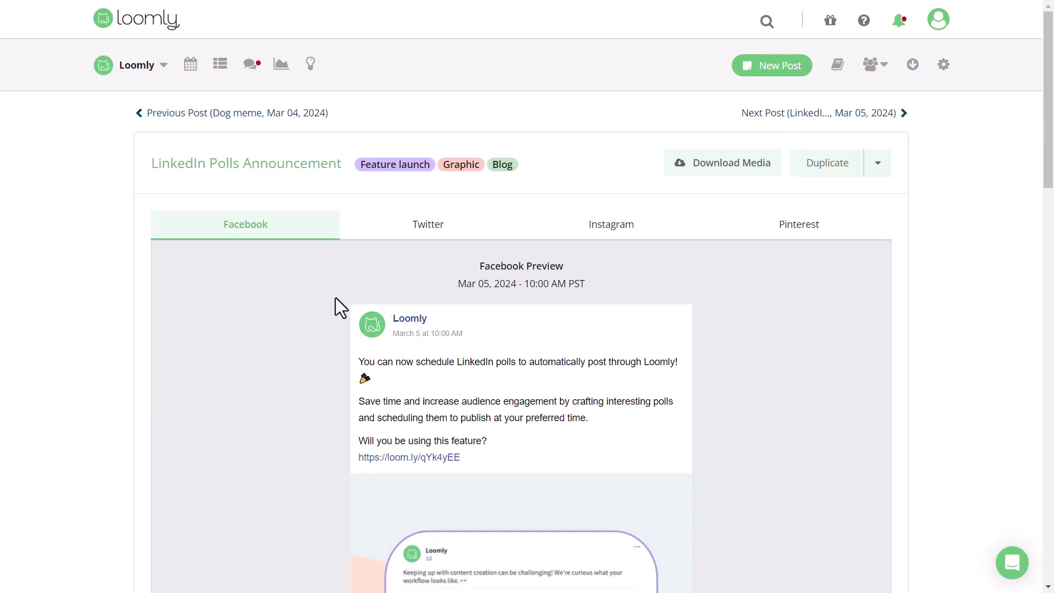
# Review the LinkedIn Polls Announcement previews, then export the post to a PDF
pyautogui.scroll(-4, 336, 300)
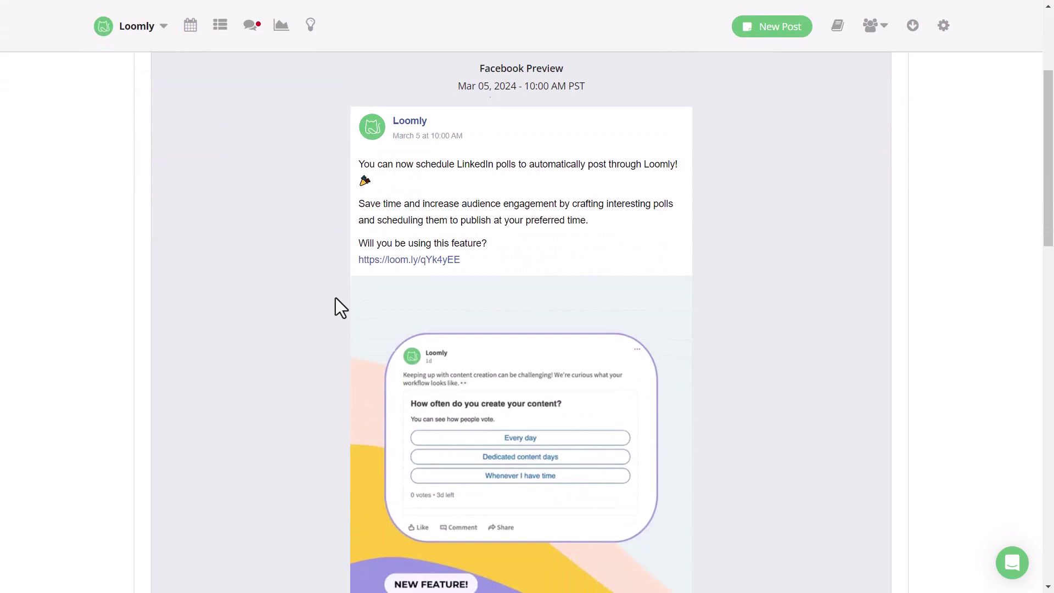
pyautogui.scroll(-1, 335, 297)
pyautogui.scroll(-3, 334, 298)
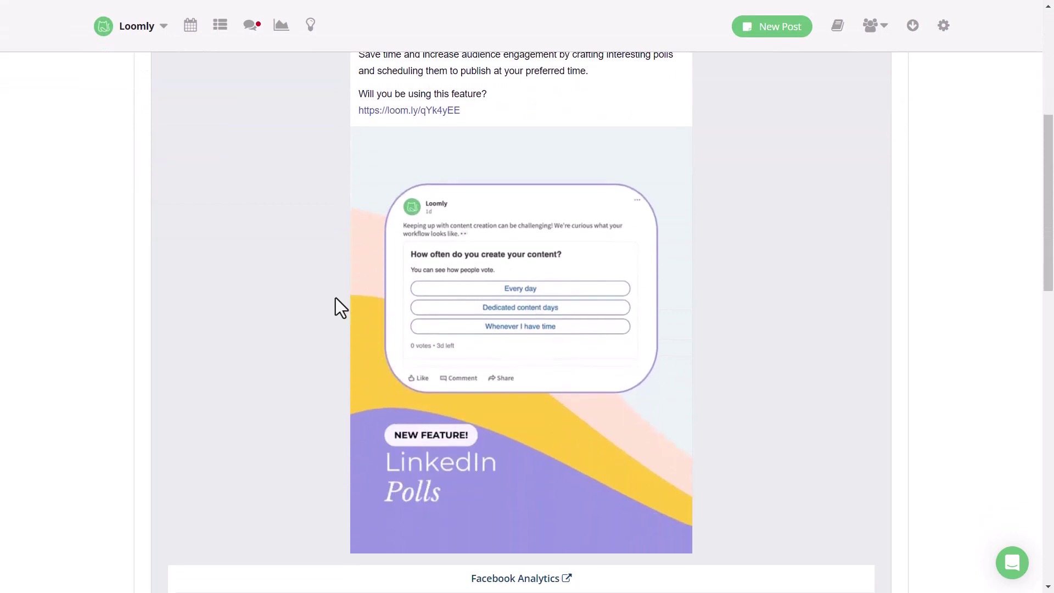
pyautogui.scroll(-3, 335, 298)
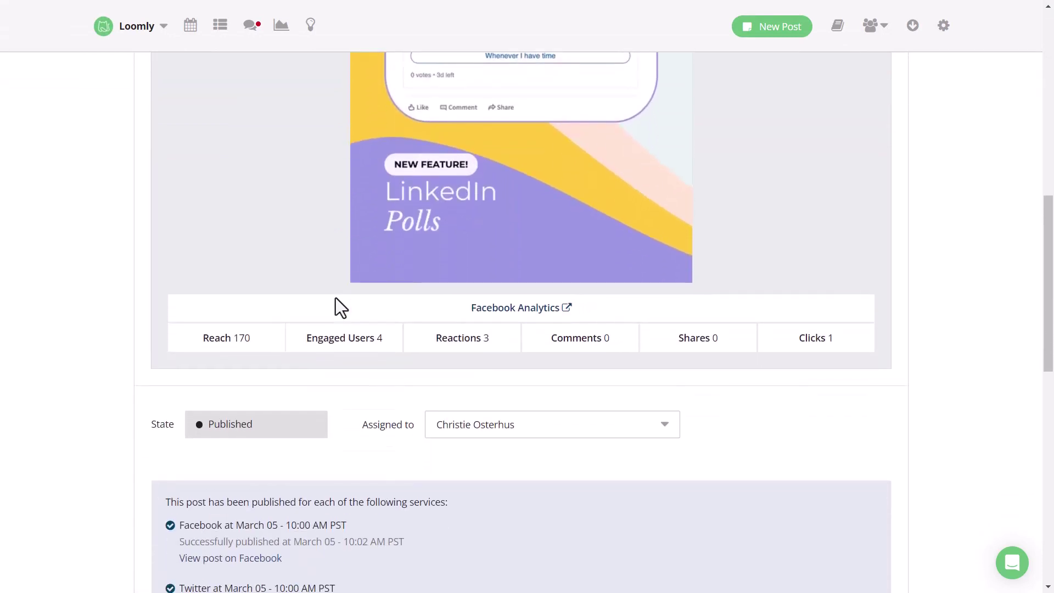
pyautogui.scroll(-2, 335, 298)
pyautogui.scroll(5, 335, 297)
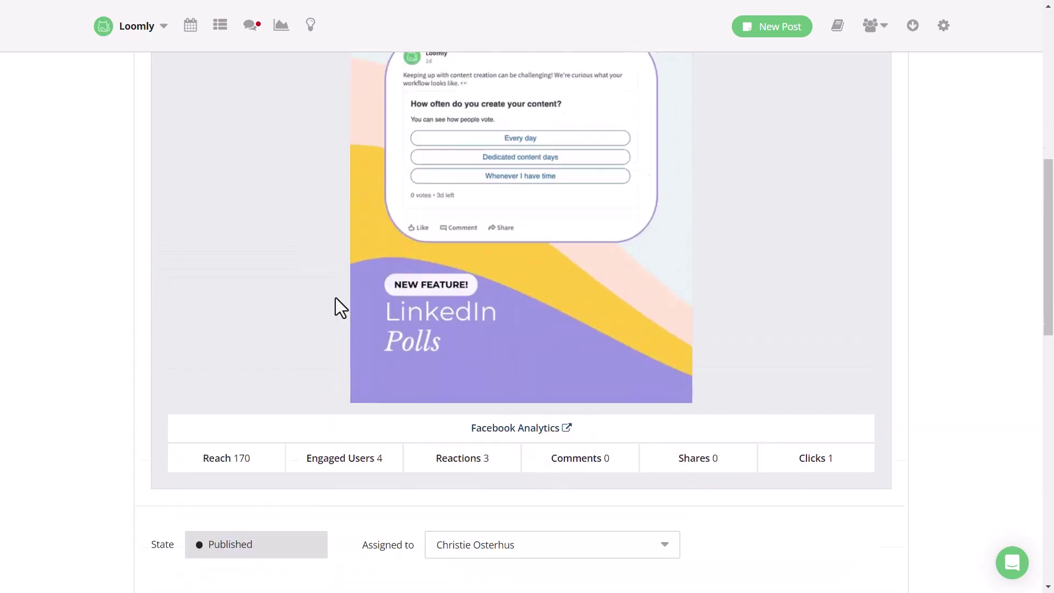
pyautogui.scroll(4, 335, 298)
pyautogui.scroll(3, 334, 297)
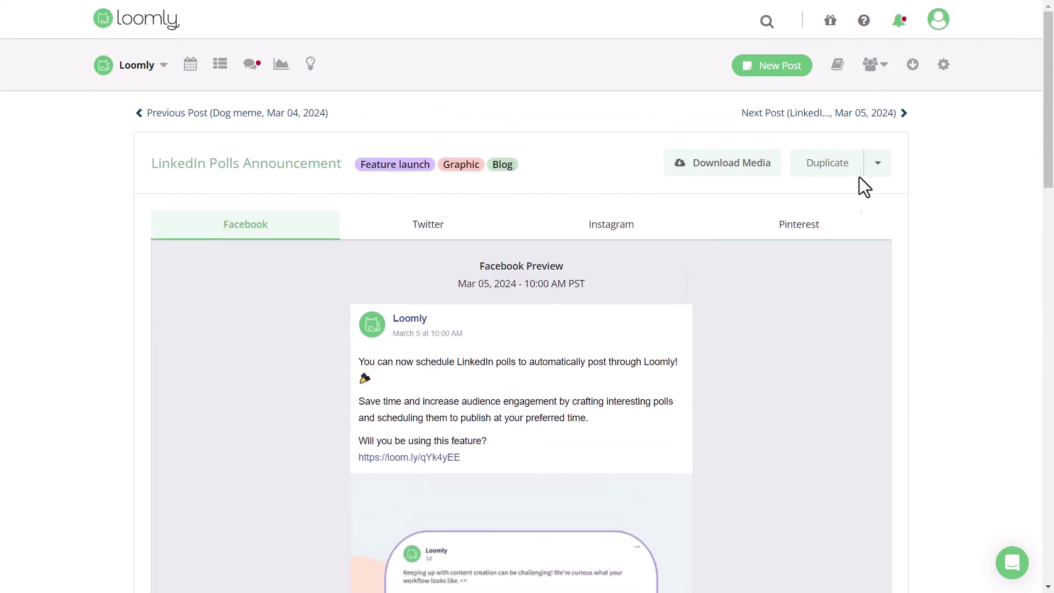
pyautogui.click(911, 67)
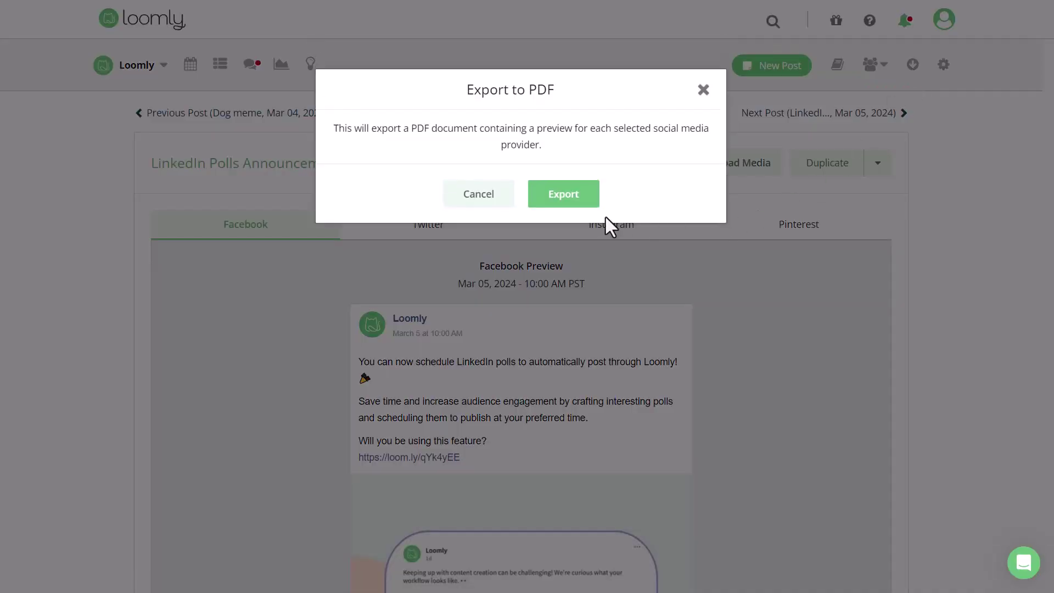
pyautogui.click(564, 195)
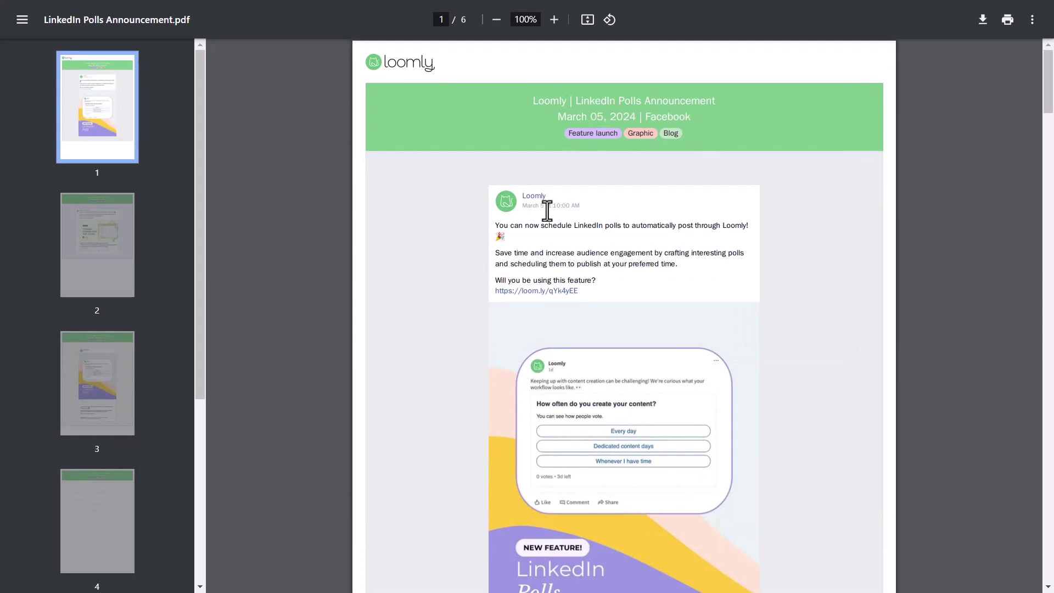
# Scroll the LinkedIn Polls Announcement PDF down to the Twitter preview on page 2
pyautogui.scroll(-13, 547, 210)
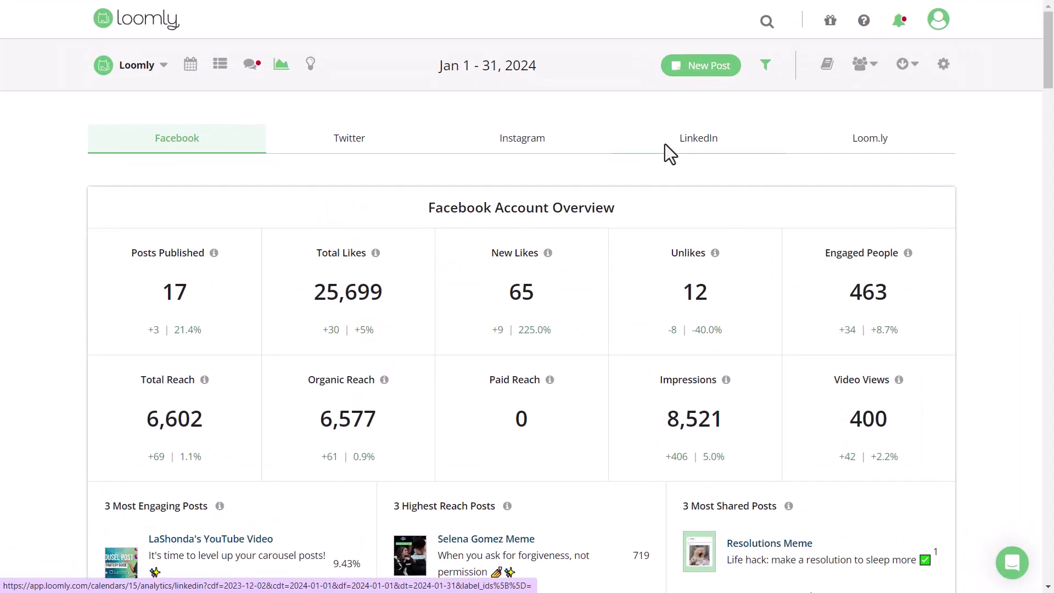
pyautogui.scroll(-3, 665, 144)
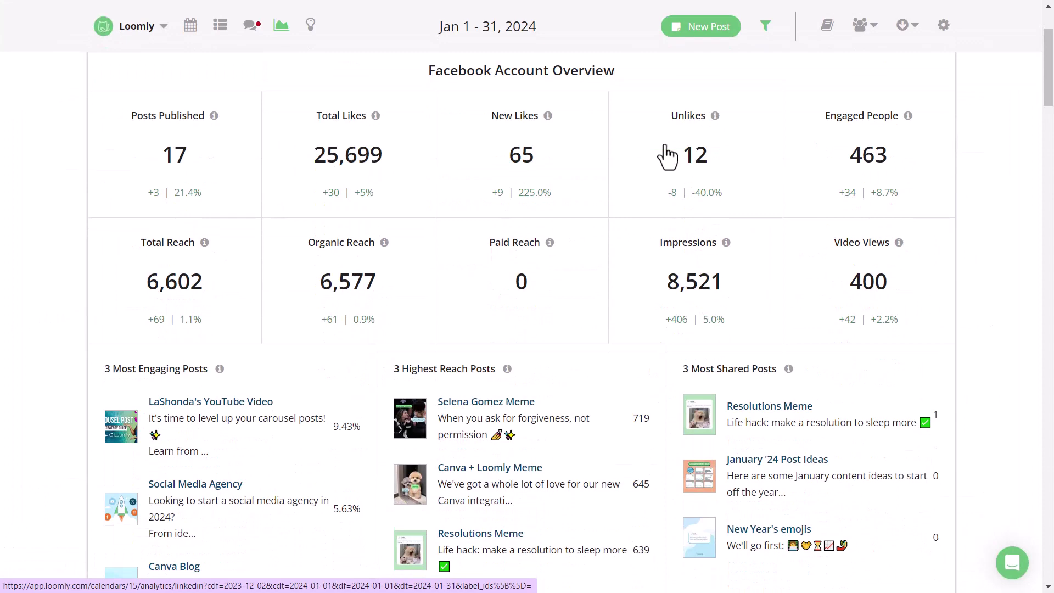
pyautogui.scroll(-3, 665, 148)
pyautogui.scroll(-2, 669, 153)
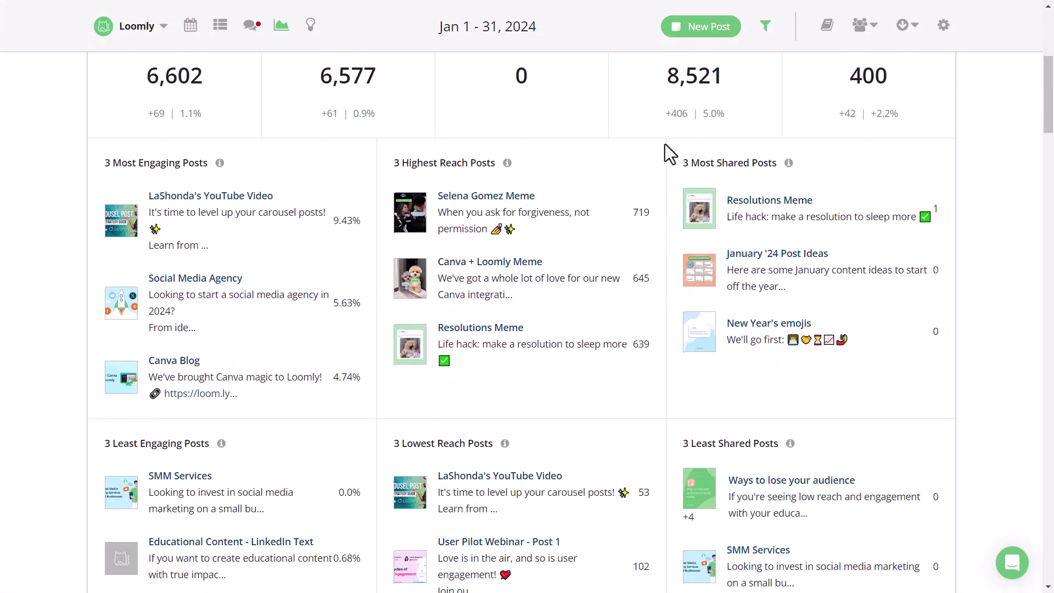
pyautogui.scroll(-2, 665, 146)
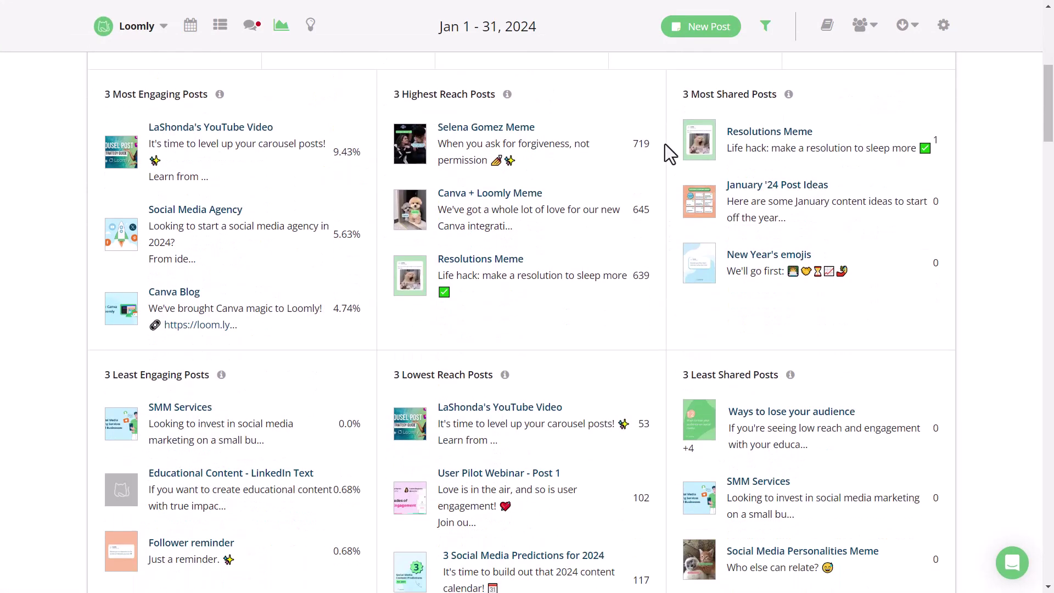
pyautogui.scroll(8, 664, 143)
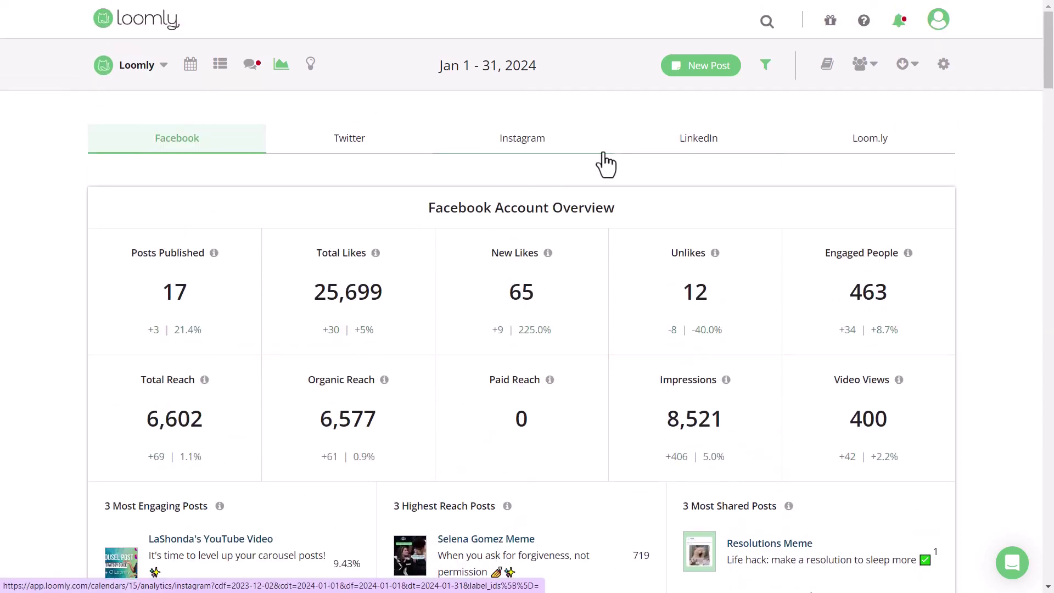
# Apply the Dec 31, 2023 – Jan 30, 2024 range and export all network analytics reports as PDF
pyautogui.click(765, 65)
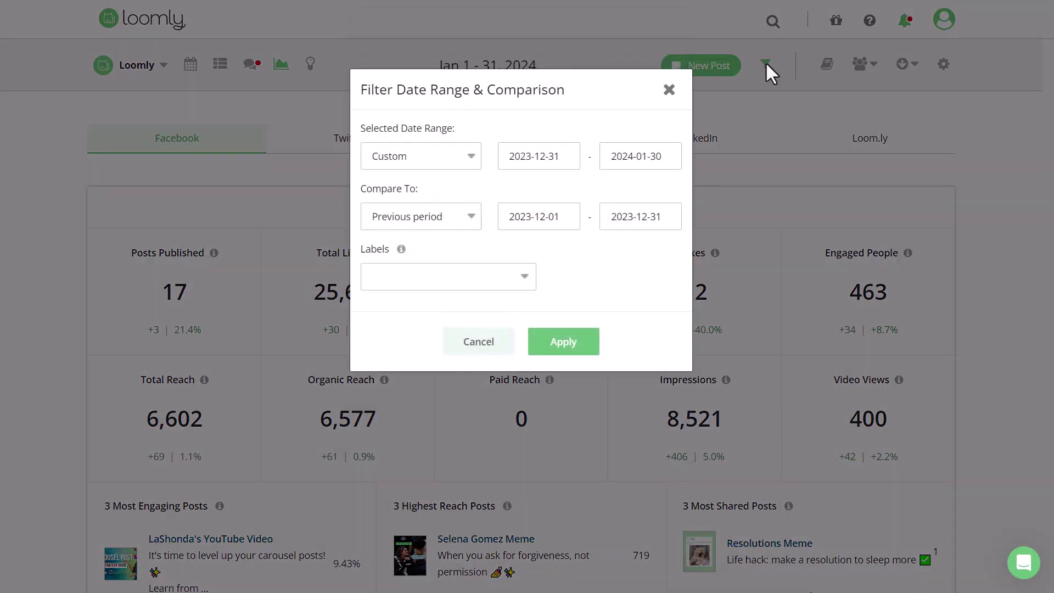
pyautogui.click(565, 358)
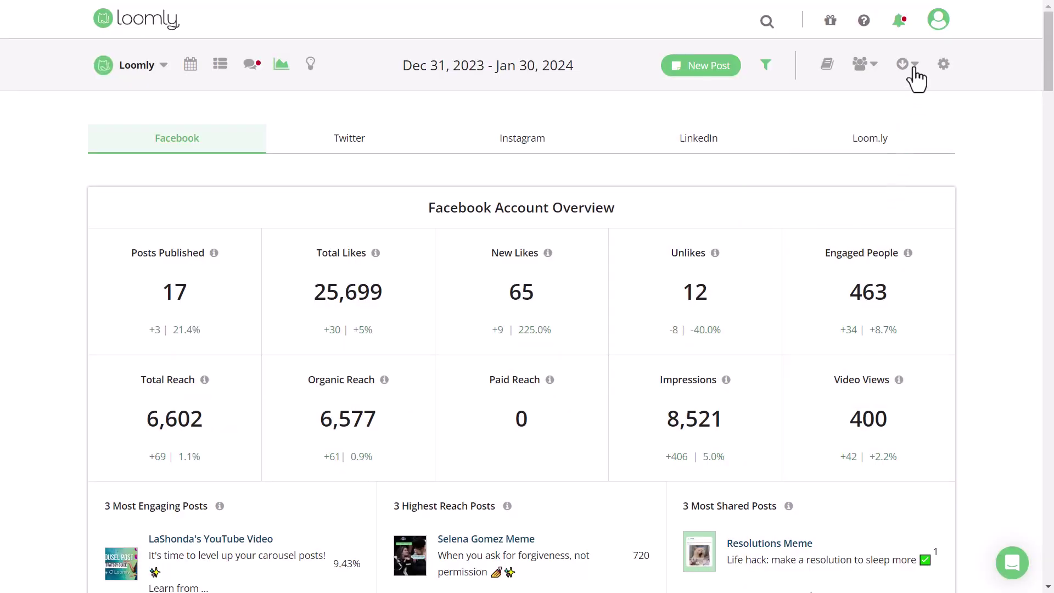
pyautogui.click(913, 68)
pyautogui.click(889, 89)
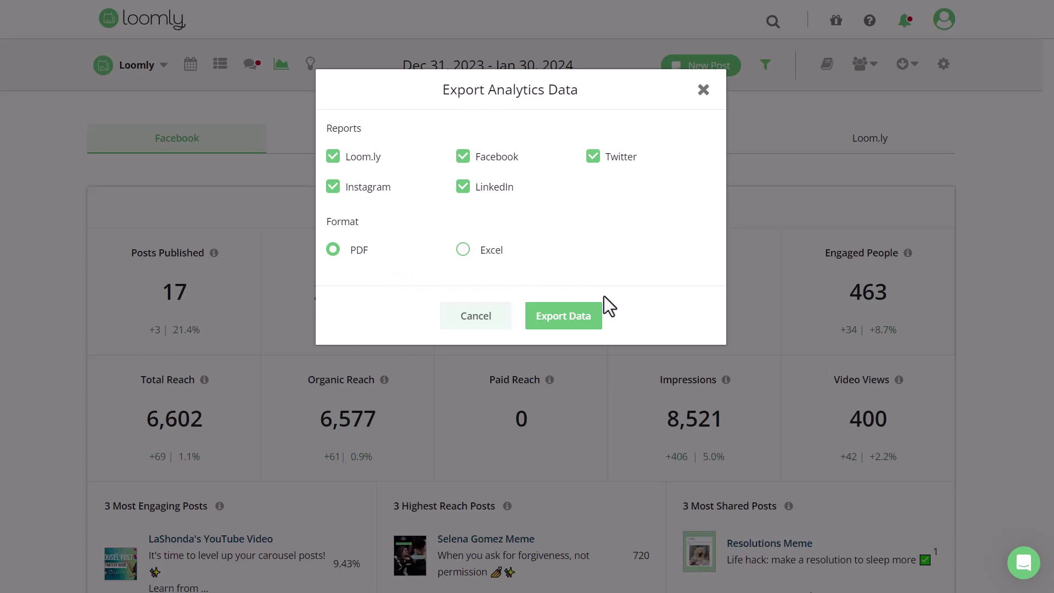
pyautogui.click(558, 319)
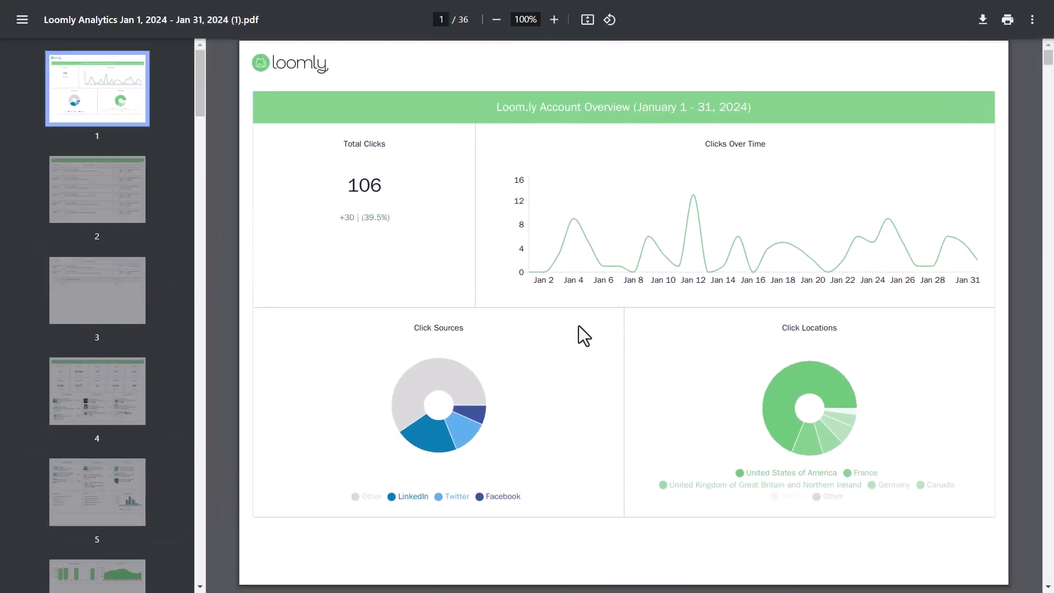
# Scroll the analytics PDF from the Account Overview down to the page 2 Link Metrics table
pyautogui.scroll(-3, 578, 326)
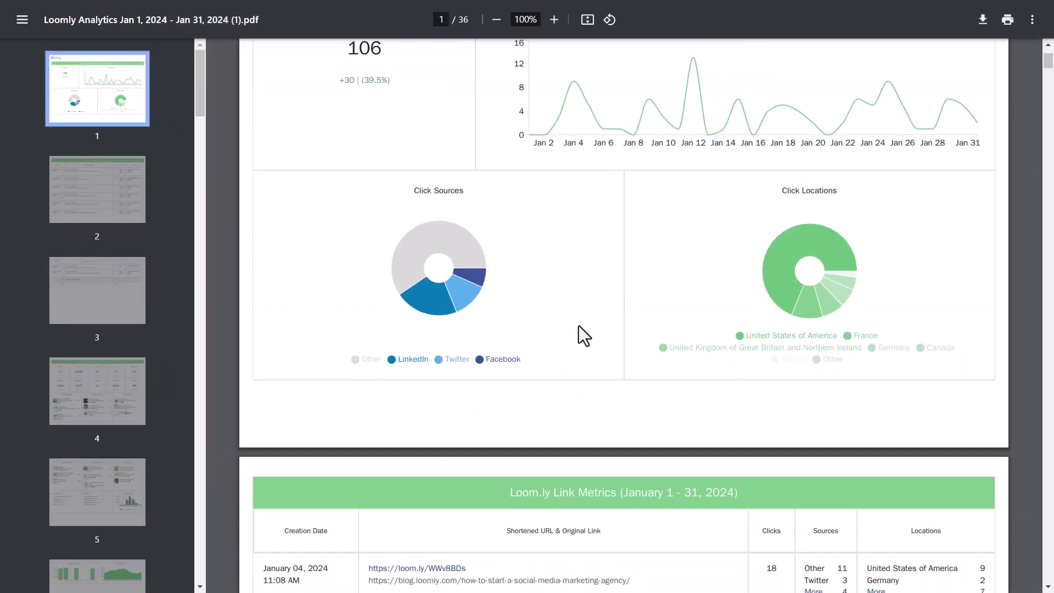
pyautogui.scroll(-3, 578, 325)
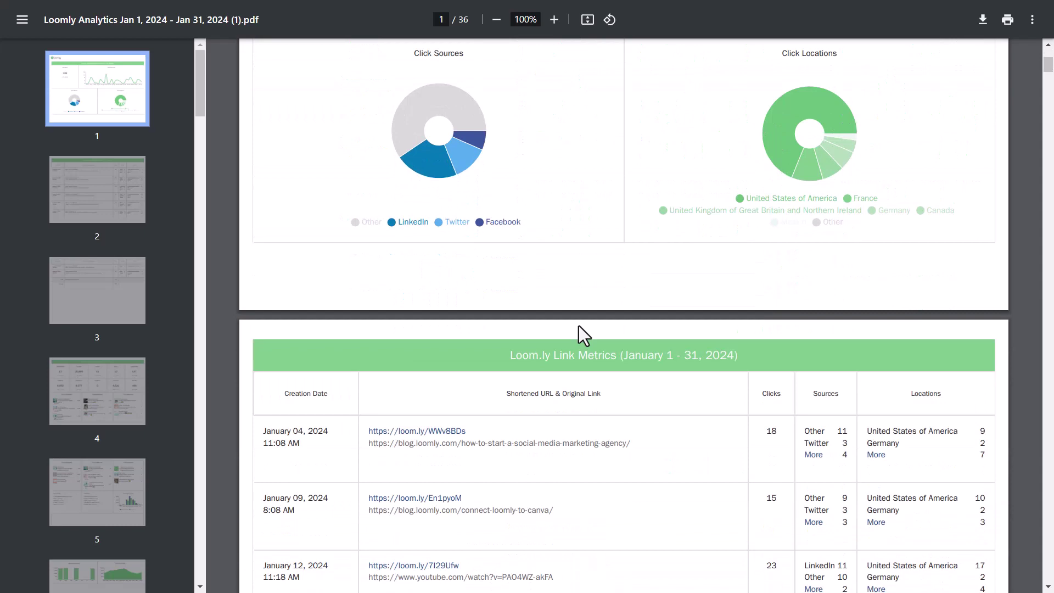
pyautogui.scroll(-3, 578, 325)
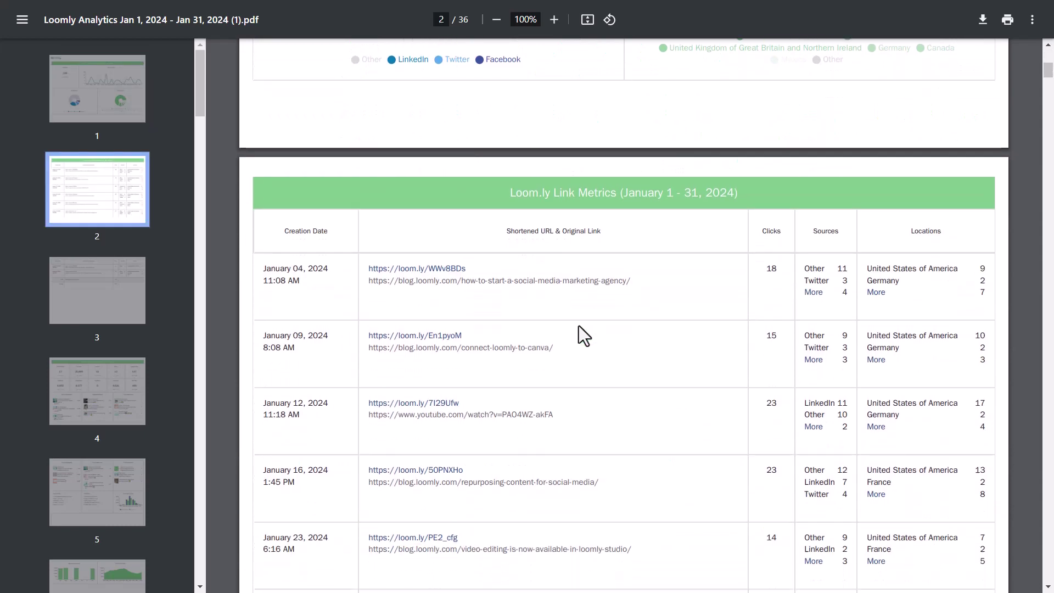
pyautogui.scroll(-2, 579, 325)
pyautogui.scroll(-1, 579, 325)
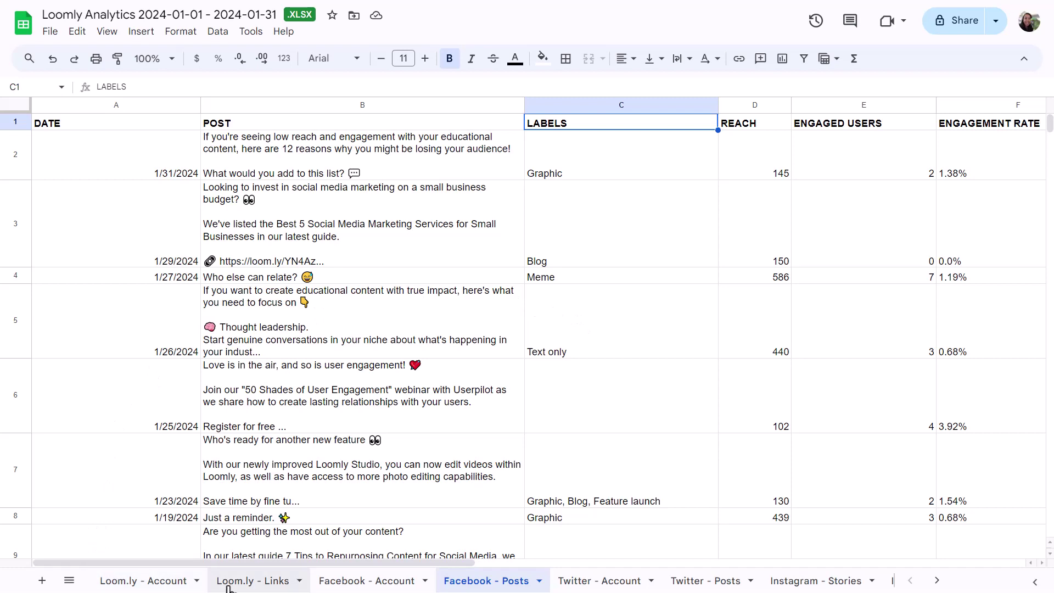
pyautogui.click(360, 589)
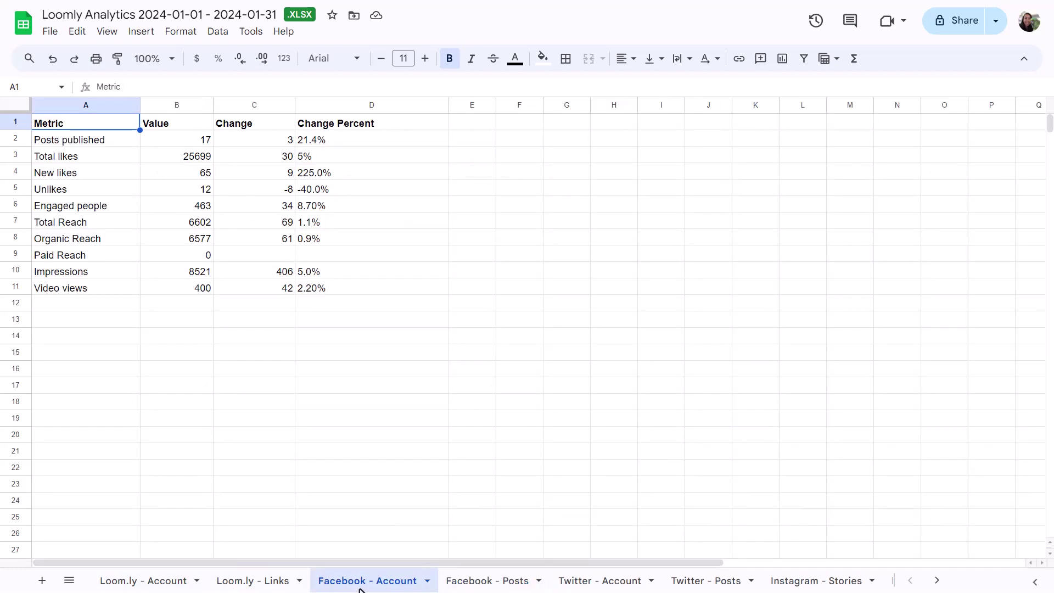
pyautogui.click(486, 586)
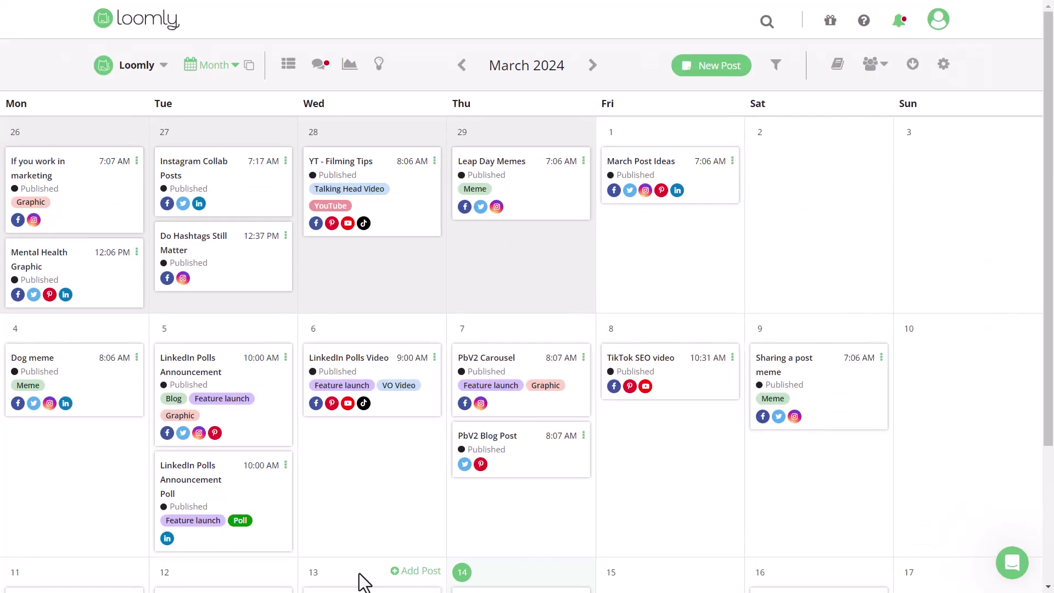
# Open Loomly's help panel with help search, messaging and system status from the chat launcher
pyautogui.click(1012, 563)
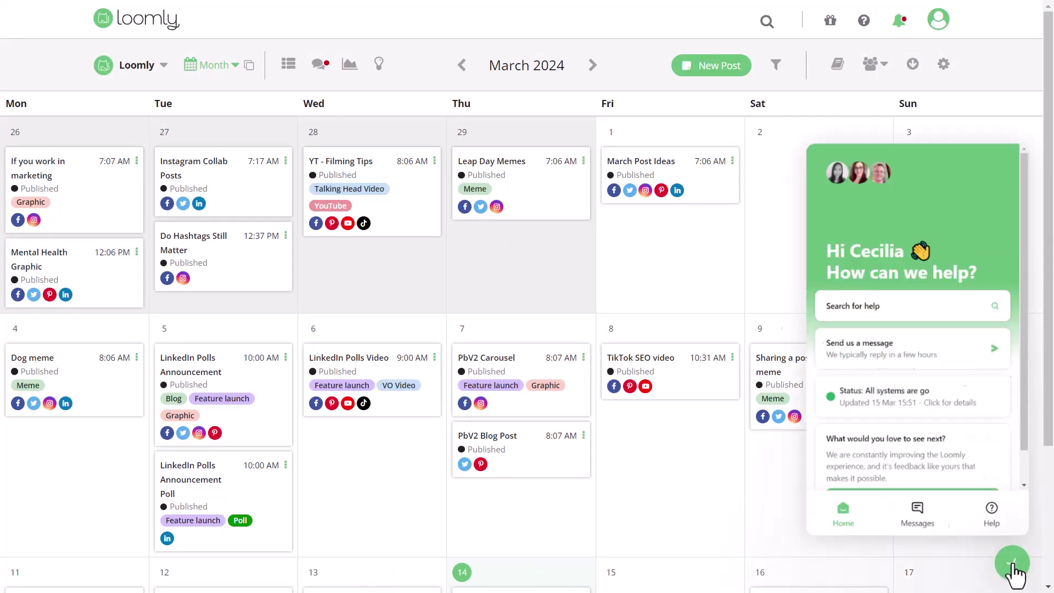